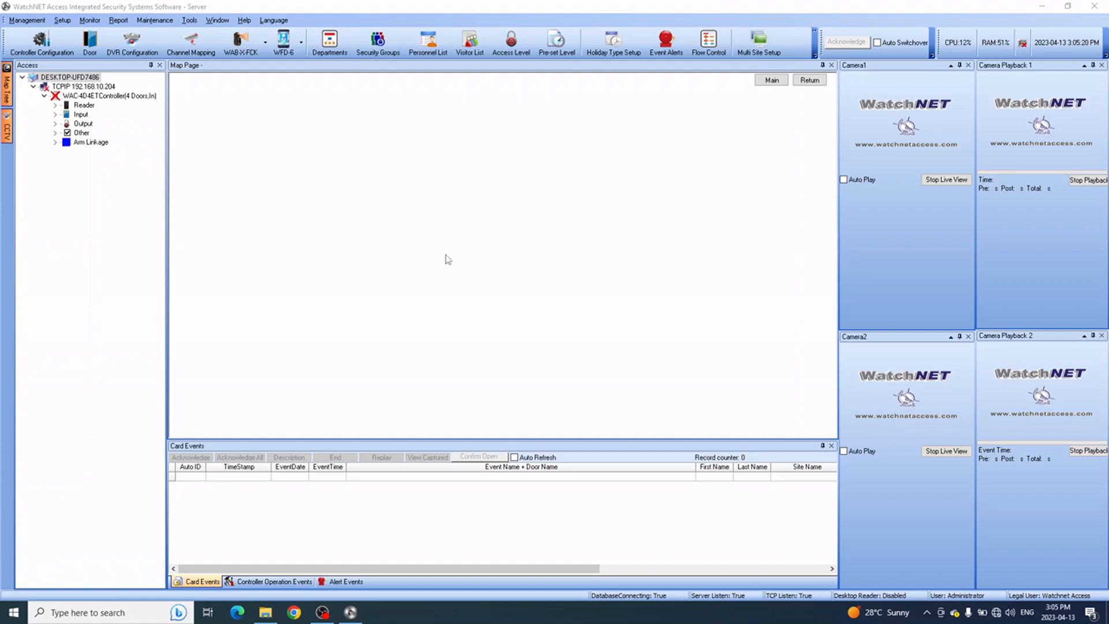
# Start a full database backup and set the Desktop as the folder for the saved backup file.
pyautogui.click(424, 263)
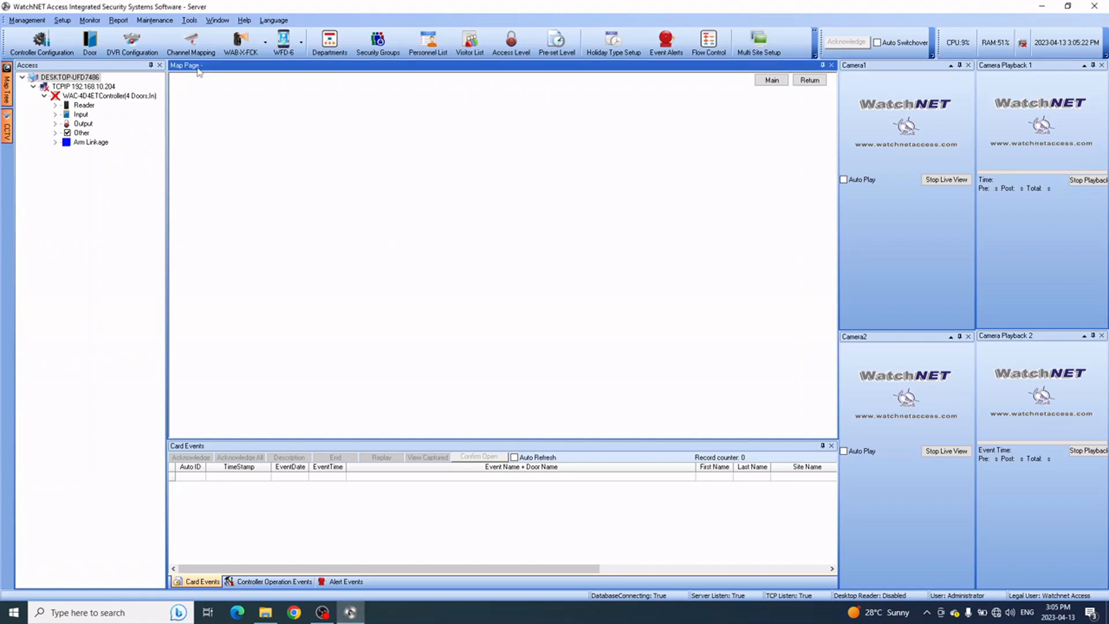
pyautogui.click(161, 24)
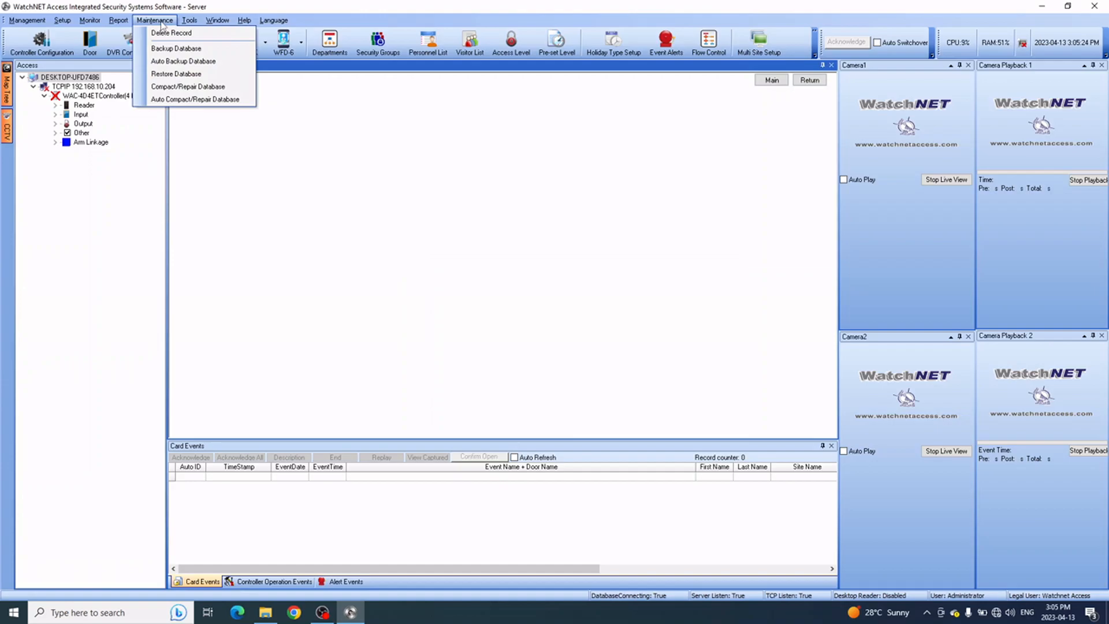
pyautogui.click(190, 50)
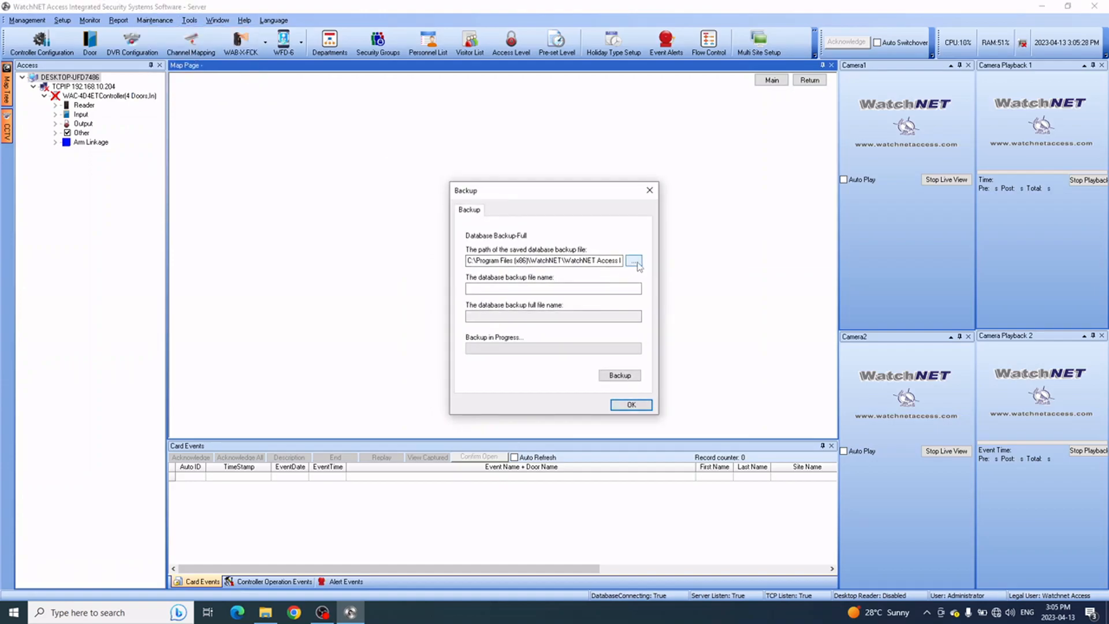
pyautogui.click(633, 261)
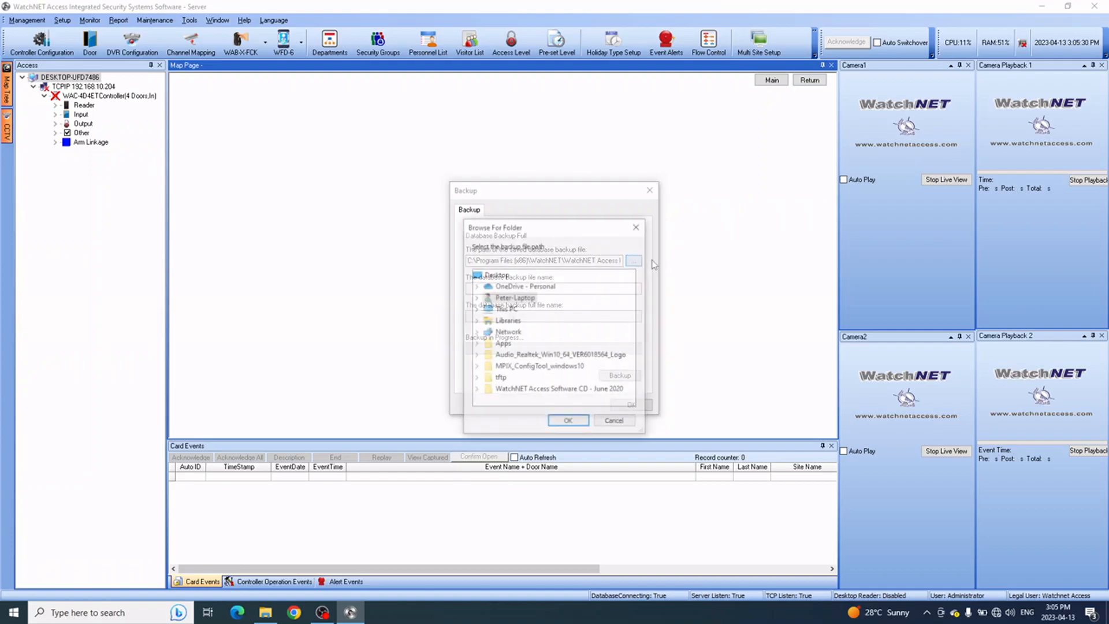
pyautogui.moveTo(583, 231); pyautogui.dragTo(785, 209)
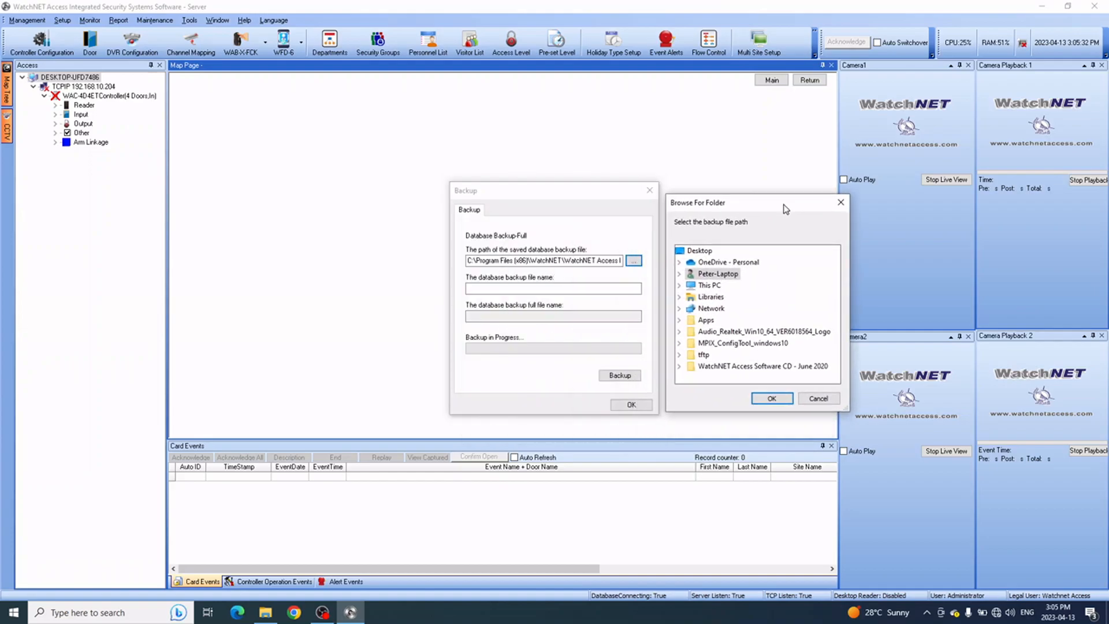
pyautogui.click(699, 251)
pyautogui.click(770, 399)
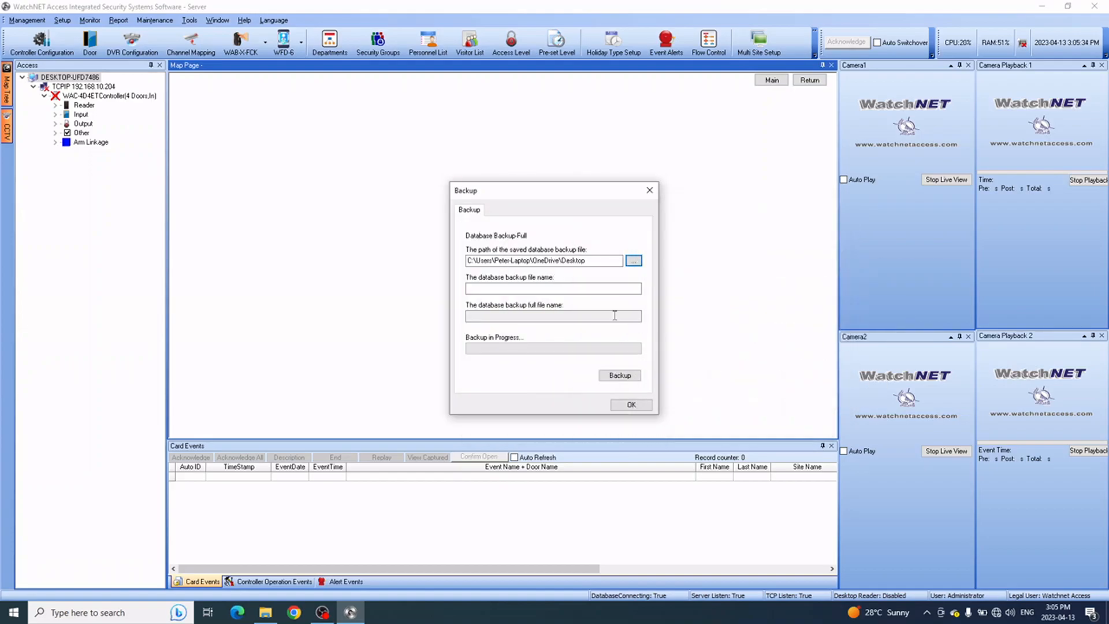
# Name the database backup file 04132023, run the backup and close the backup dialog.
pyautogui.click(569, 288)
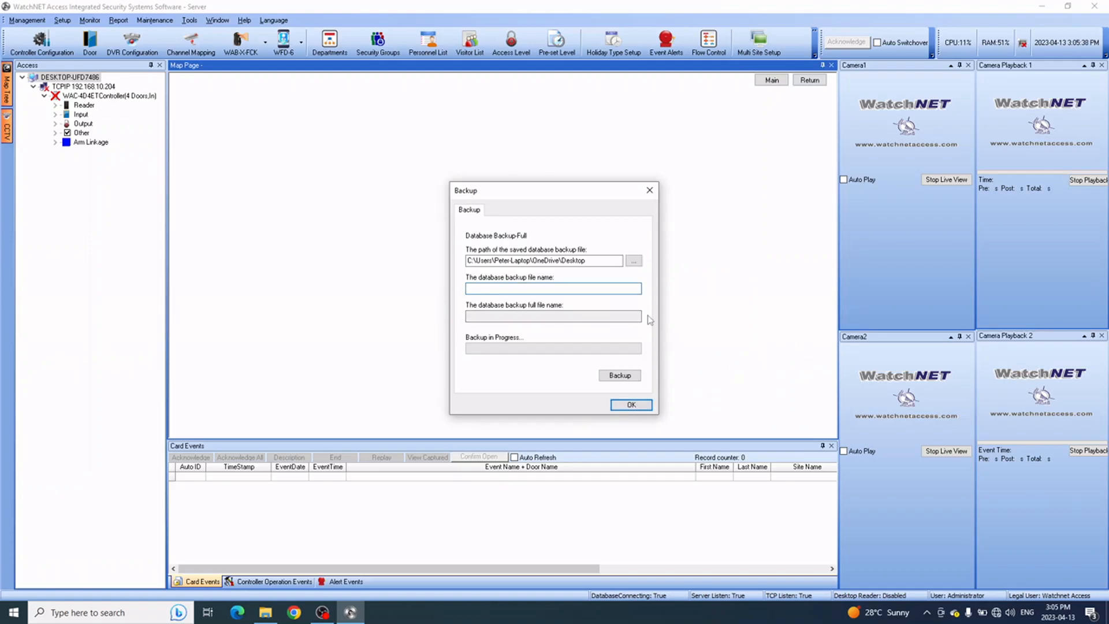
pyautogui.write('04')
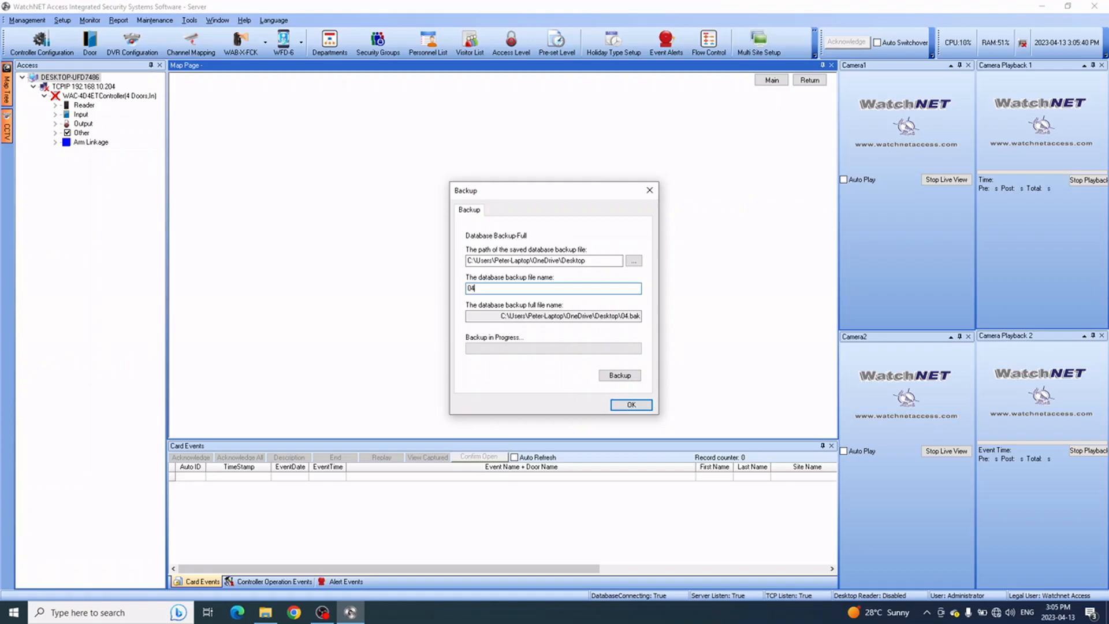
pyautogui.write('132023')
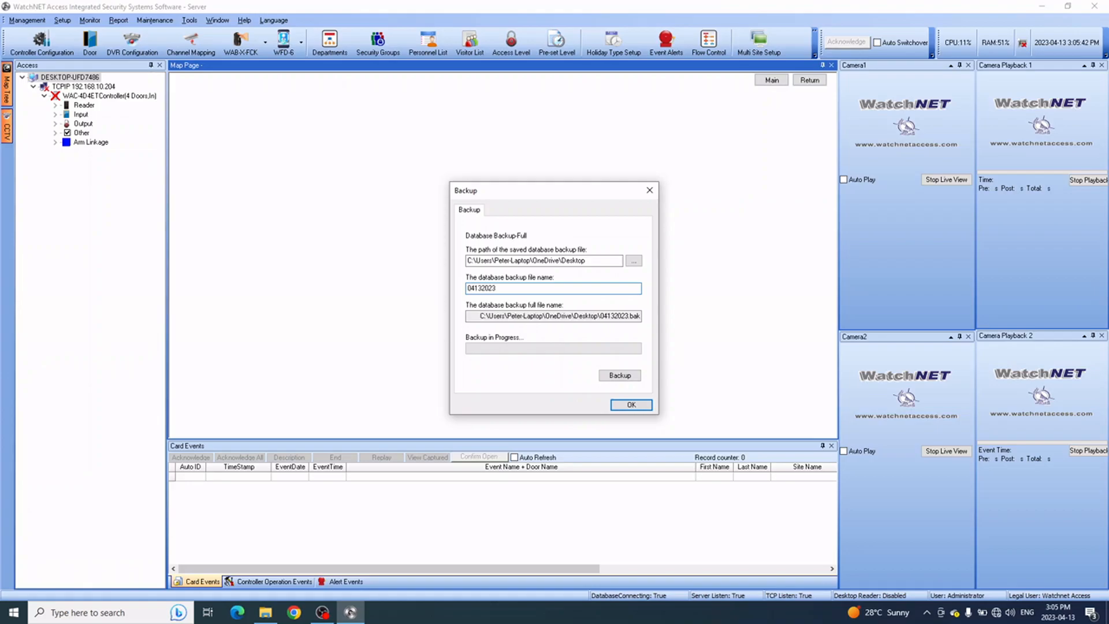
pyautogui.click(629, 376)
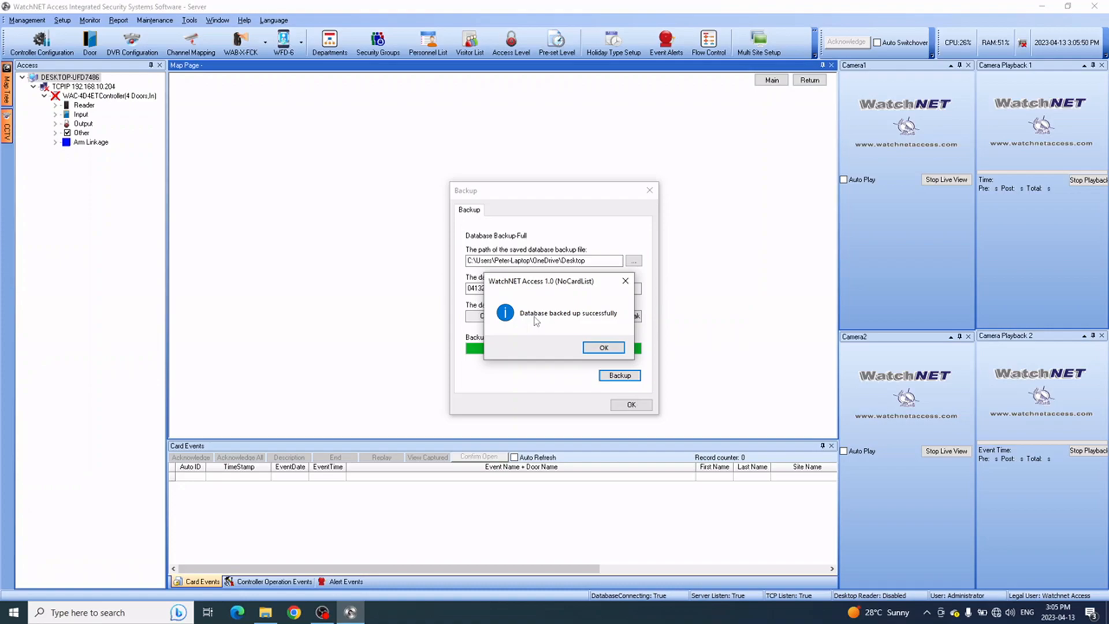
pyautogui.click(602, 347)
pyautogui.click(634, 407)
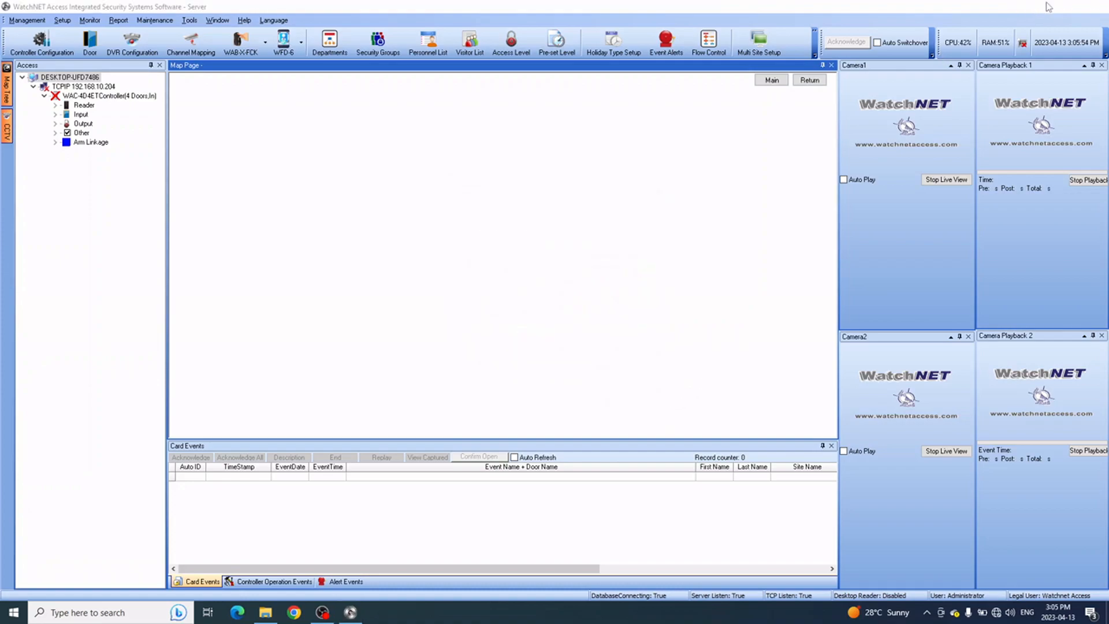
# Check the Windows desktop for the 04132023.bak backup file, then return to WatchNET Access.
pyautogui.click(1043, 6)
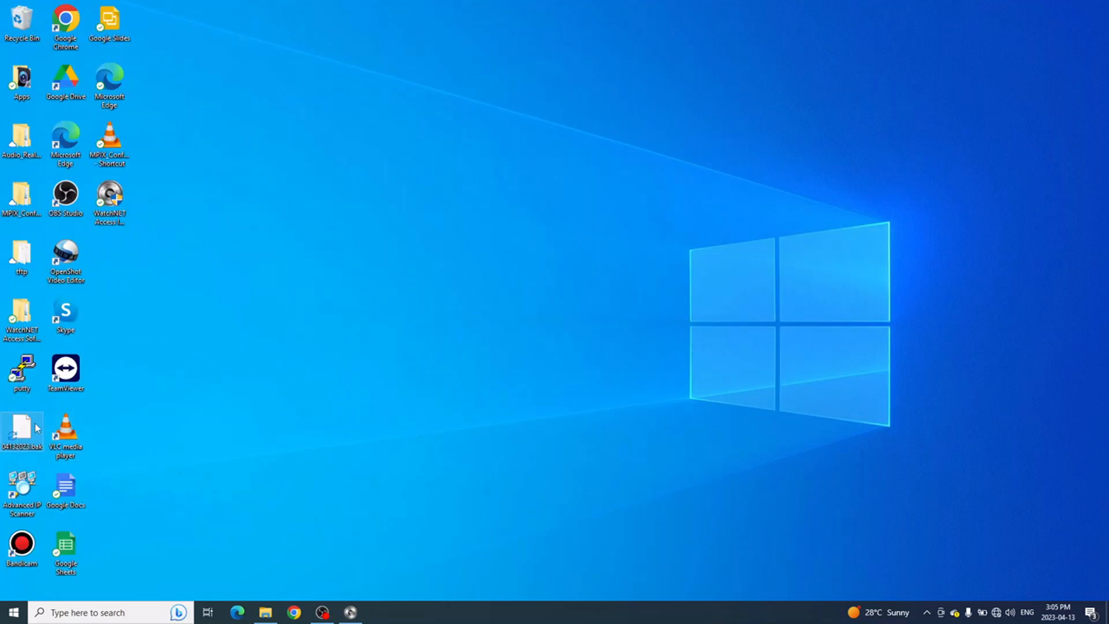
pyautogui.moveTo(19, 437)
pyautogui.click(350, 612)
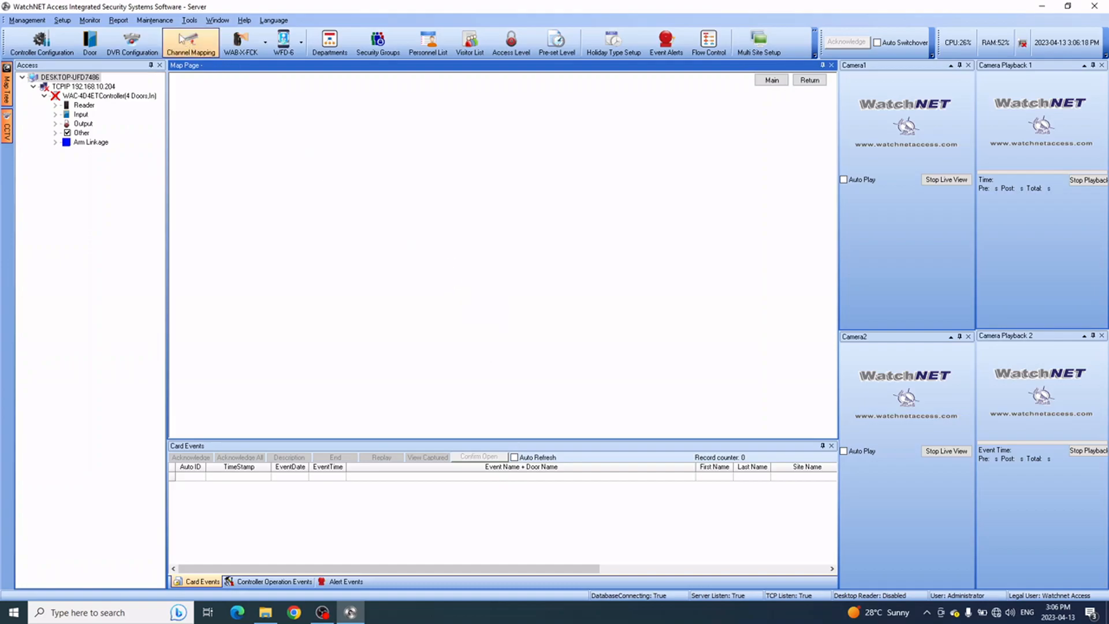
# Start a full database restore and choose 04132023_NEW.bak from the DBBack folder as the file to restore.
pyautogui.click(169, 22)
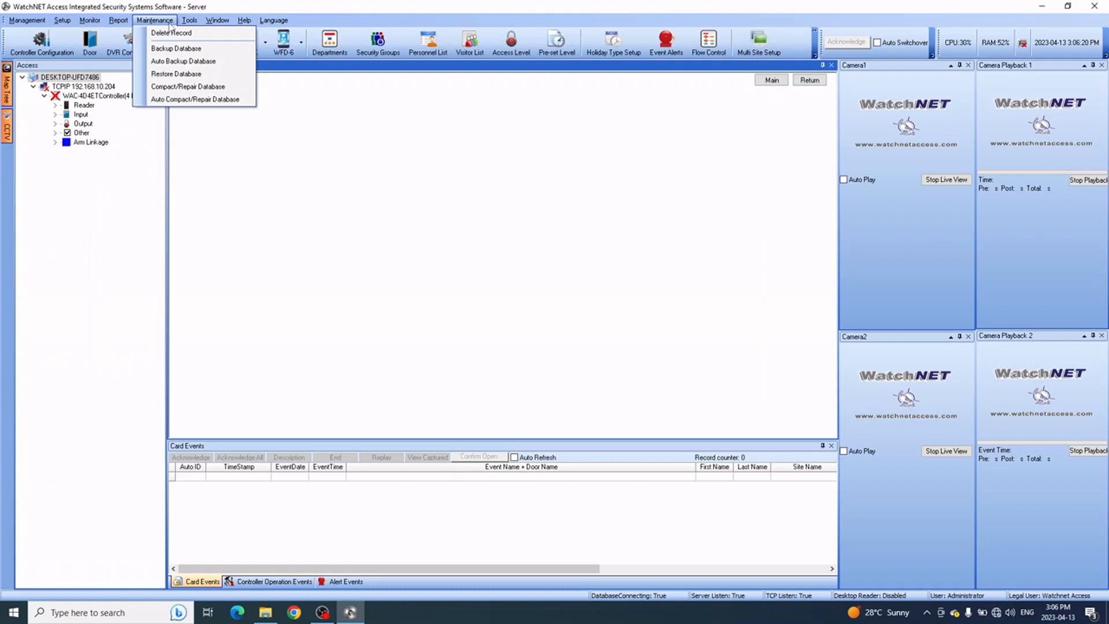
pyautogui.click(180, 74)
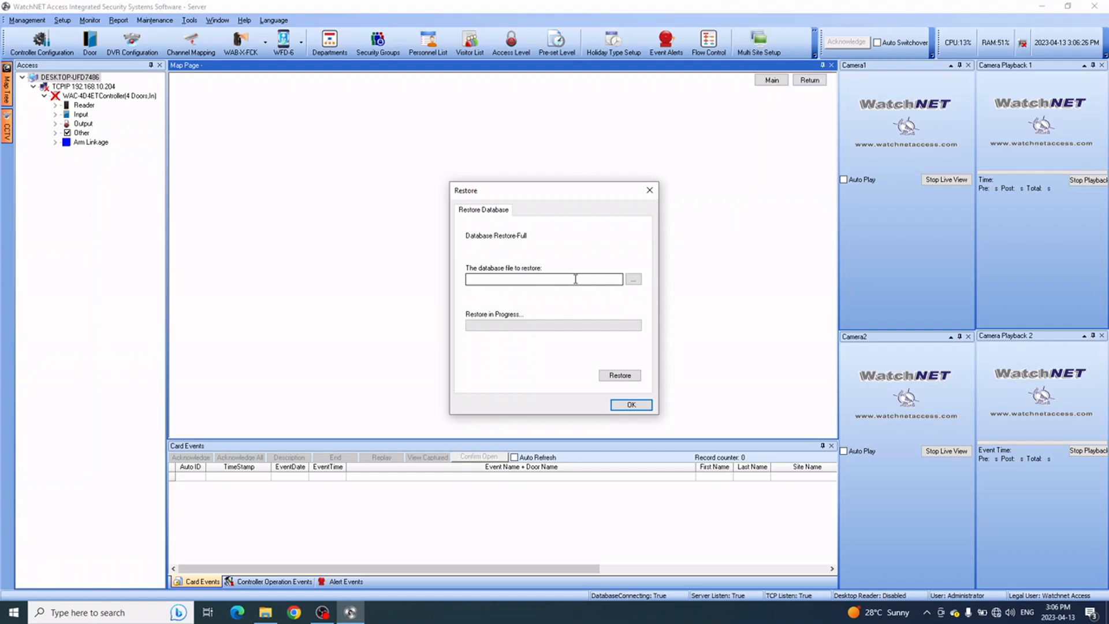
pyautogui.click(634, 279)
pyautogui.moveTo(616, 233); pyautogui.dragTo(482, 179)
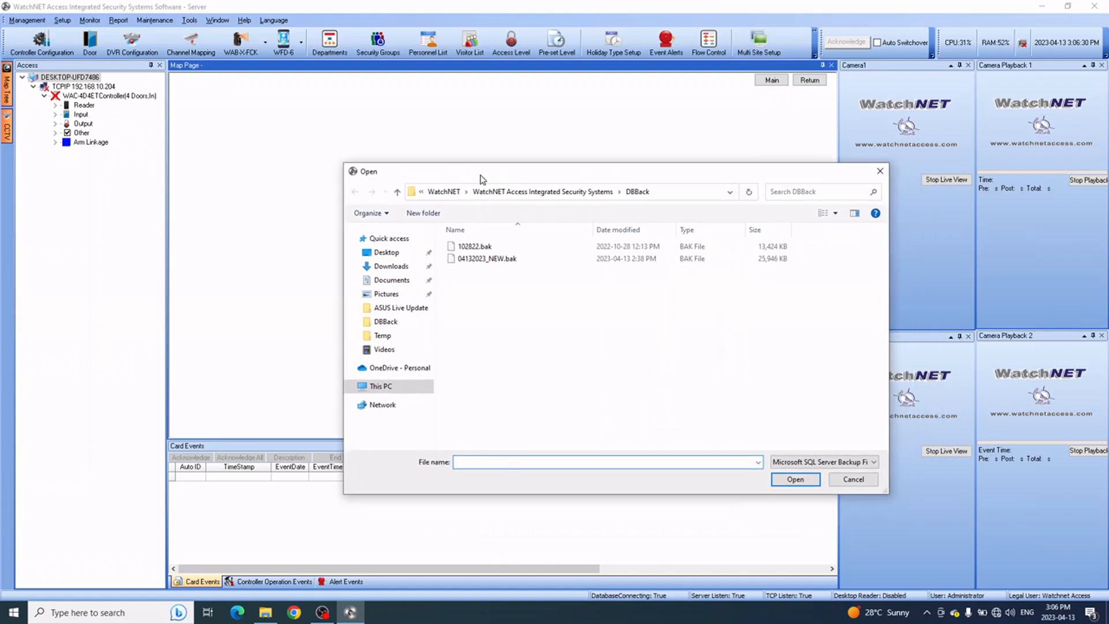
pyautogui.click(667, 196)
pyautogui.click(481, 192)
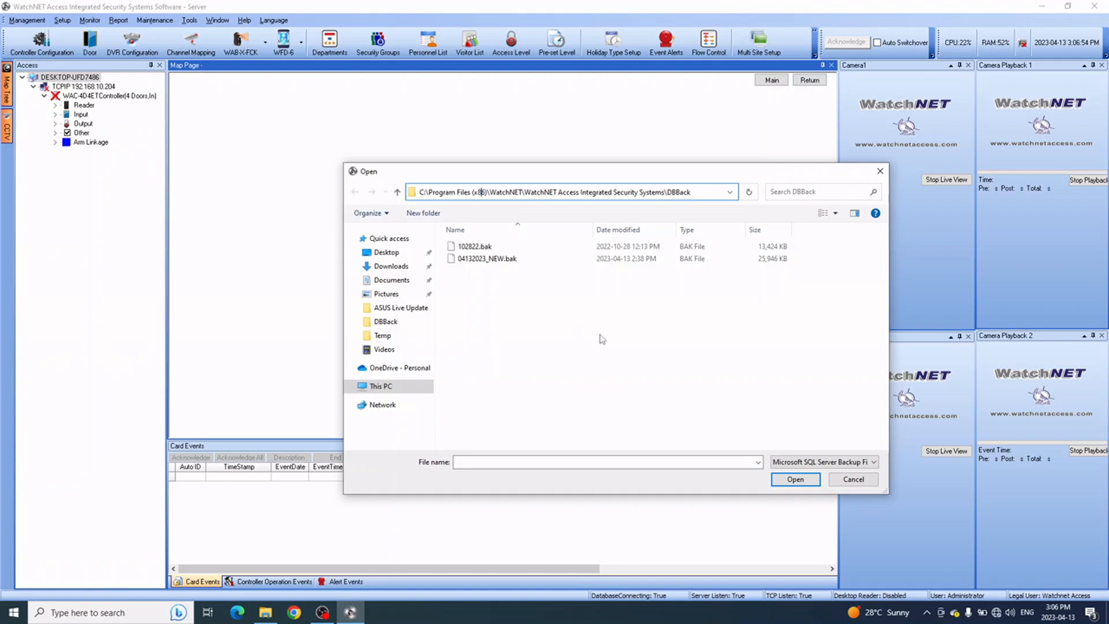
pyautogui.click(601, 338)
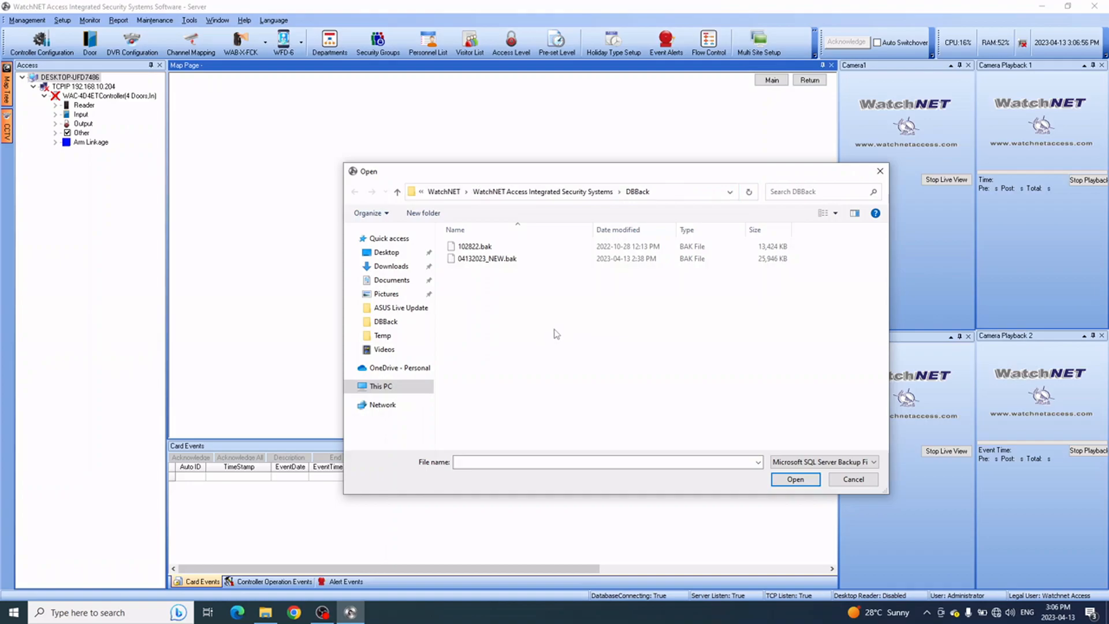
pyautogui.click(685, 192)
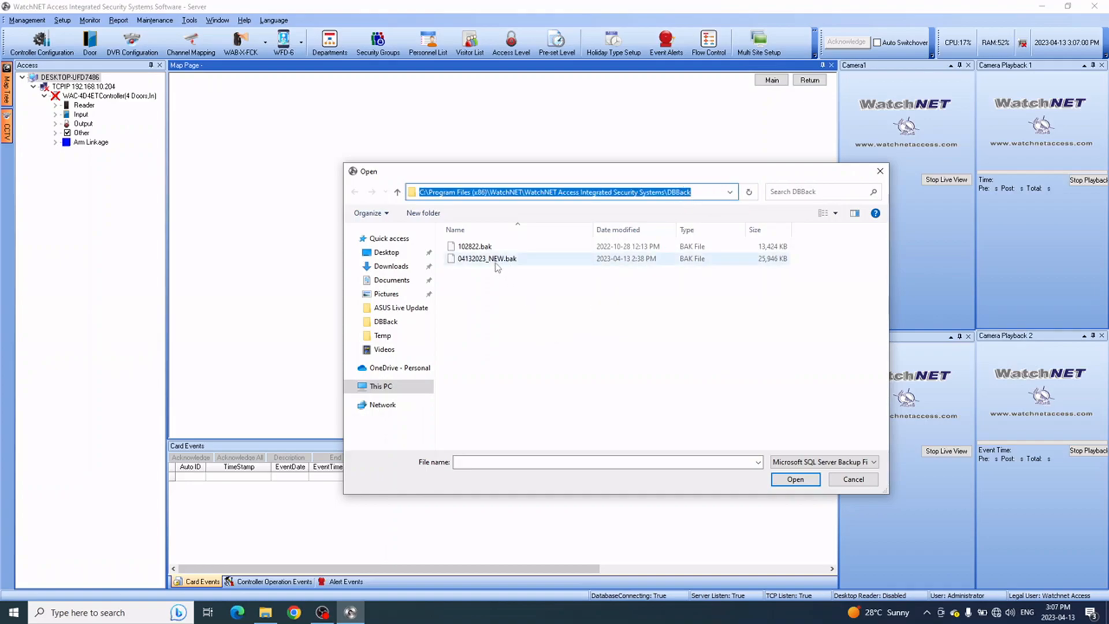
pyautogui.click(475, 260)
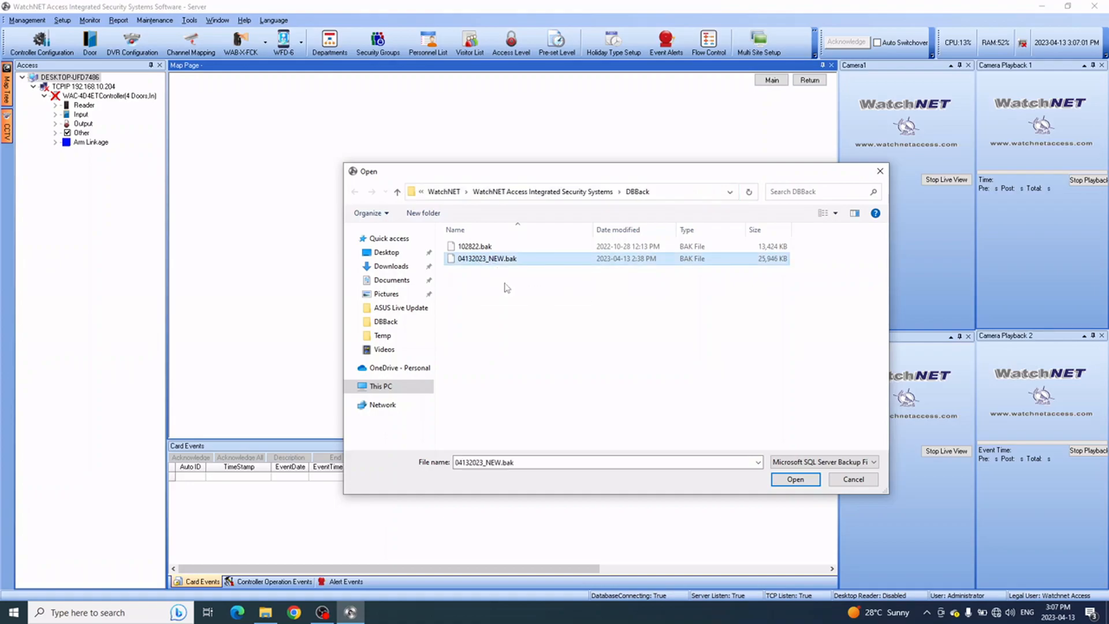
pyautogui.click(795, 480)
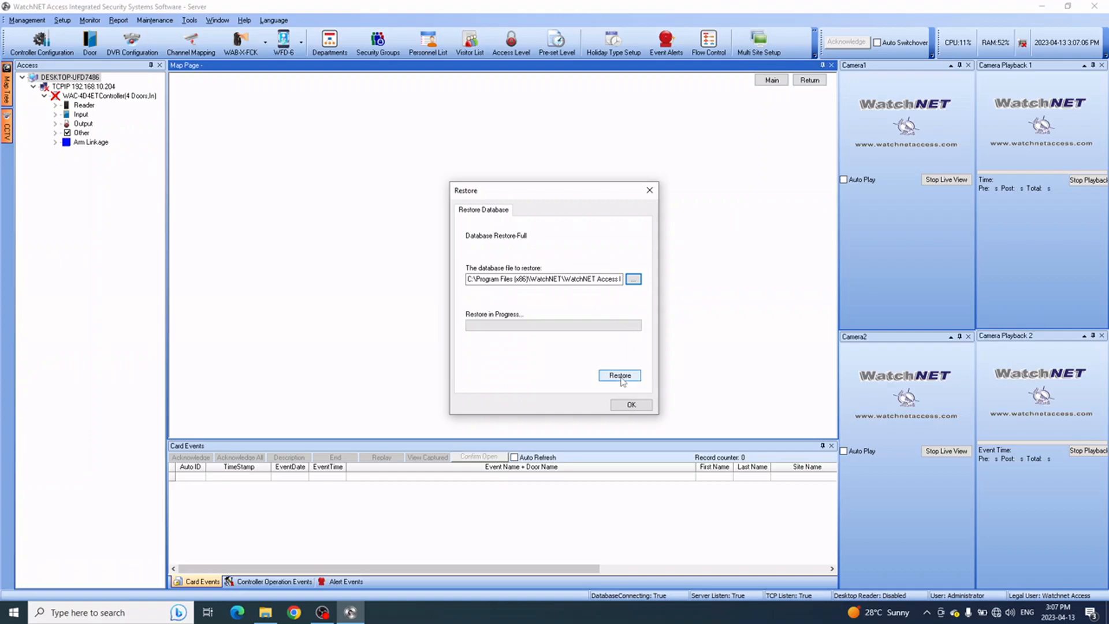
# Restore the database from the chosen file, agreeing to overwrite the current database and restart the software.
pyautogui.click(621, 378)
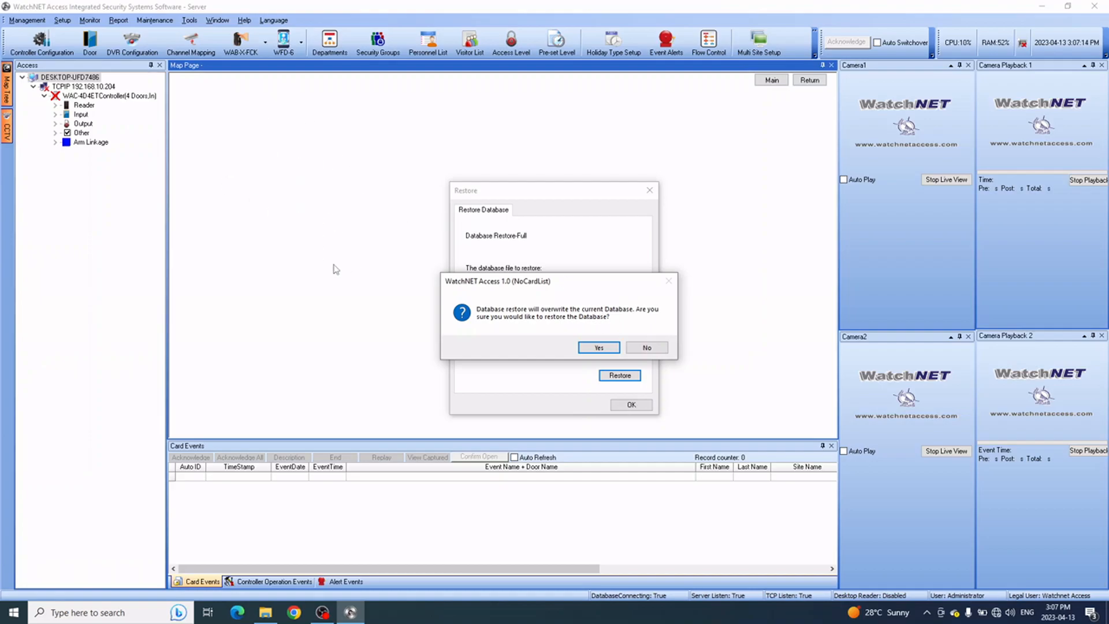
pyautogui.click(606, 349)
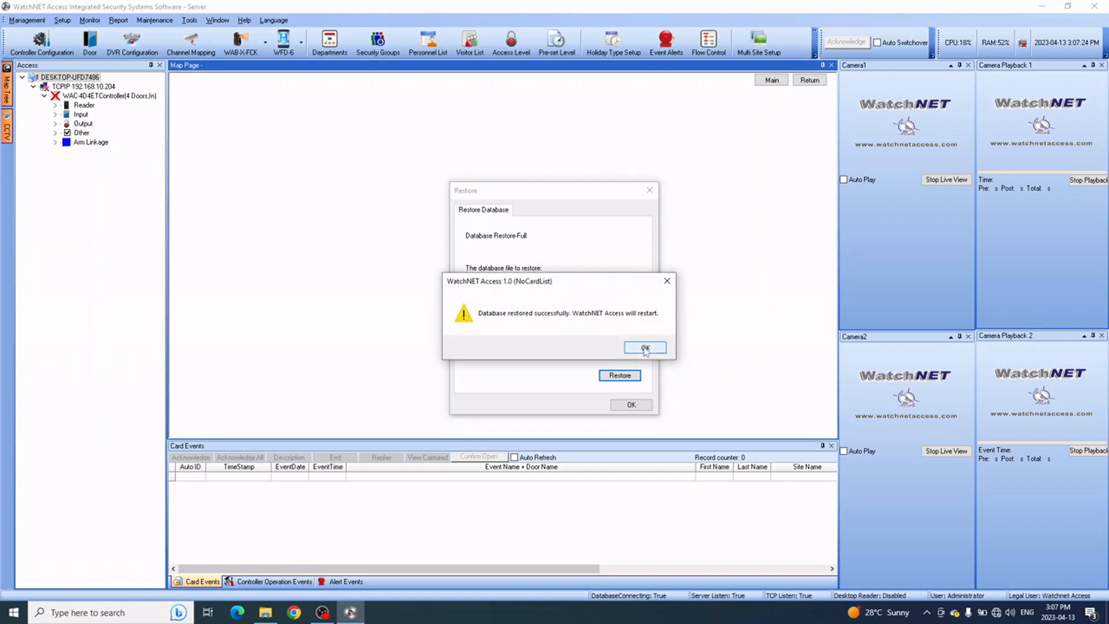
pyautogui.moveTo(596, 283); pyautogui.dragTo(614, 234)
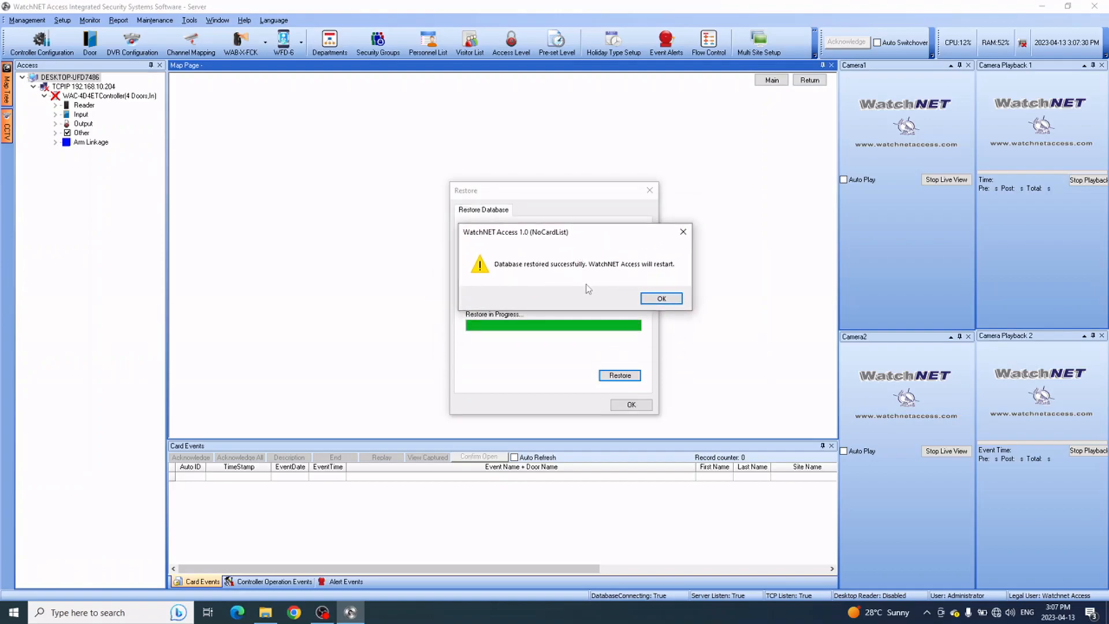
pyautogui.click(661, 298)
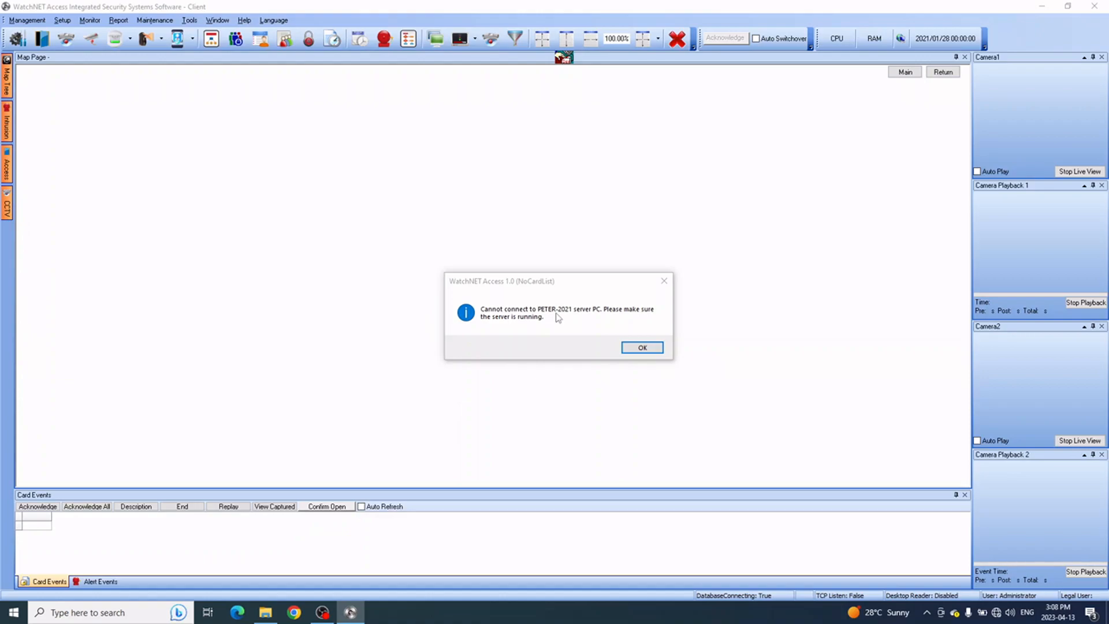
# Agree to reselect the server and open the server name or IP address for editing.
pyautogui.click(636, 349)
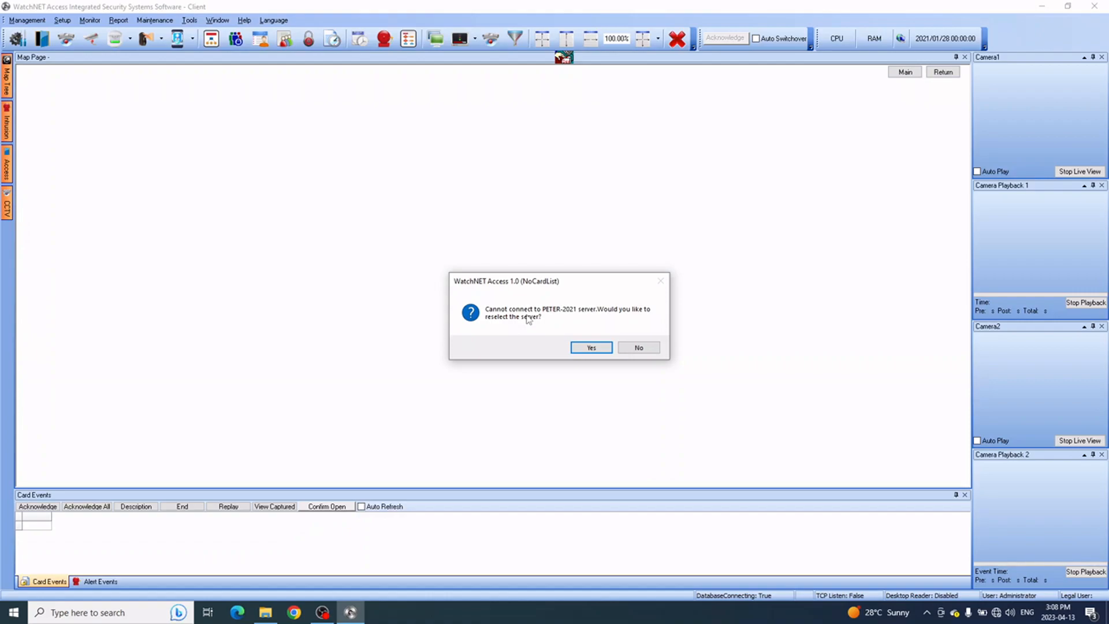
pyautogui.click(582, 348)
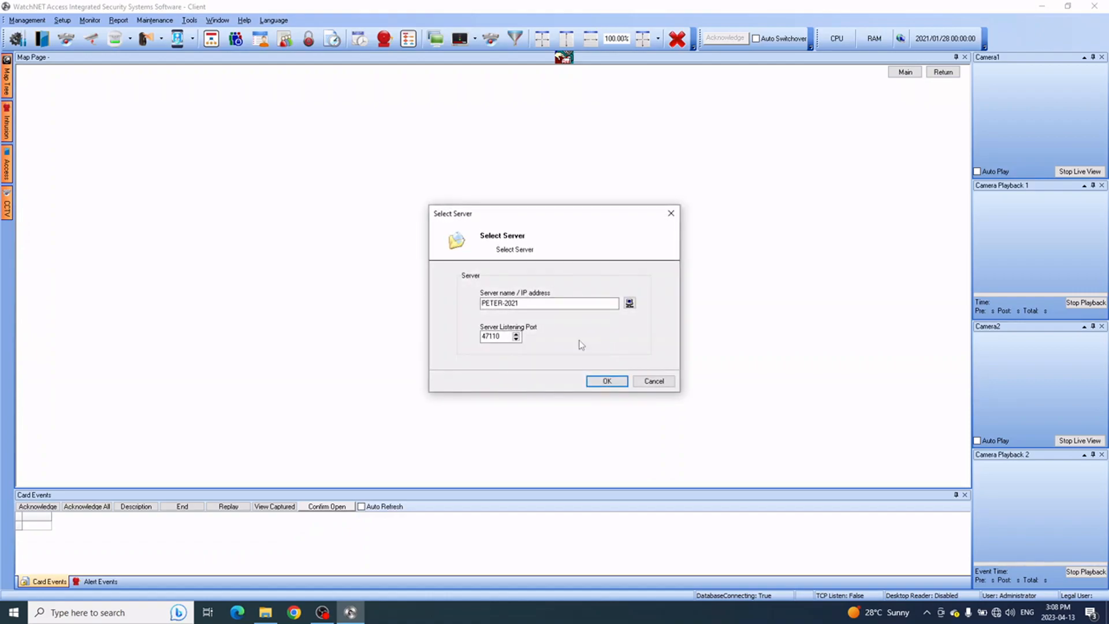
pyautogui.moveTo(549, 305); pyautogui.dragTo(486, 303)
pyautogui.click(537, 306)
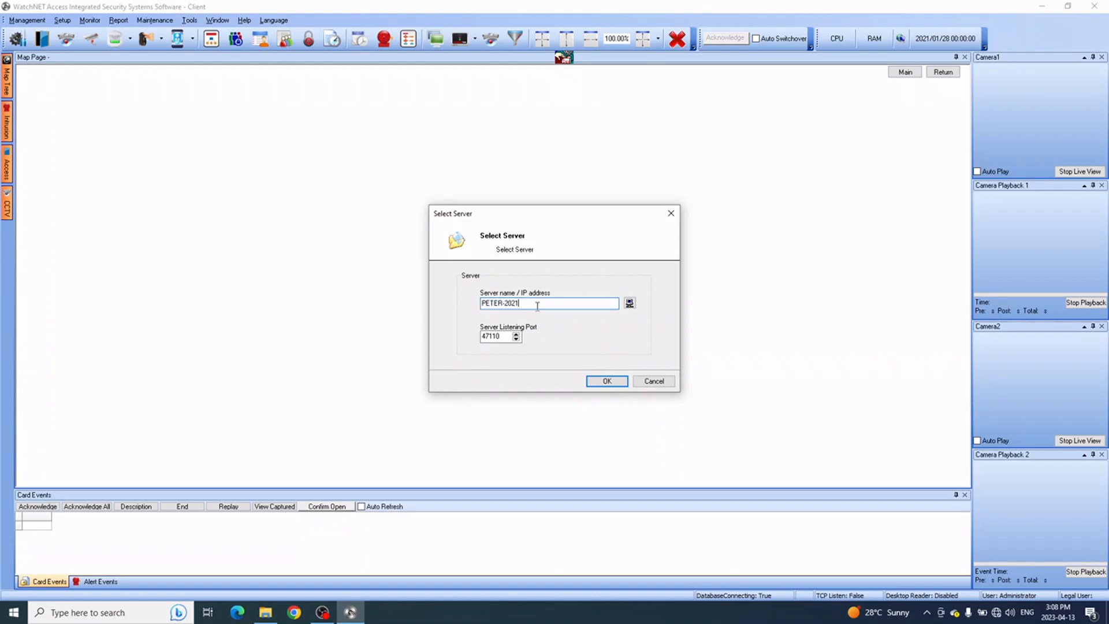
# Open the Windows About your PC settings and copy this computer's device name.
pyautogui.click(87, 611)
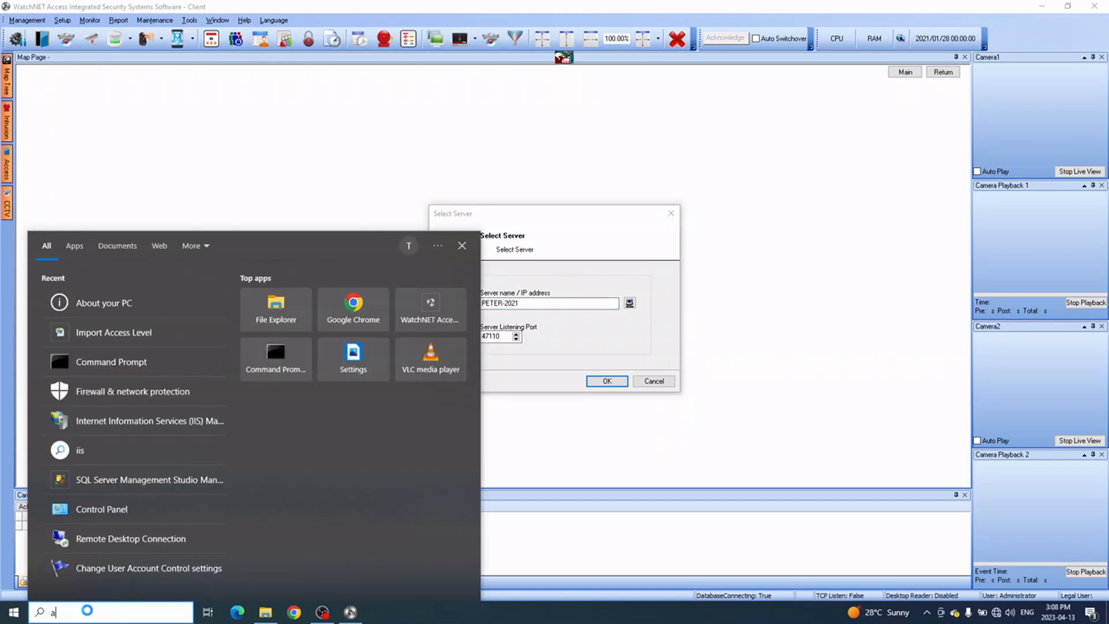
pyautogui.write('a')
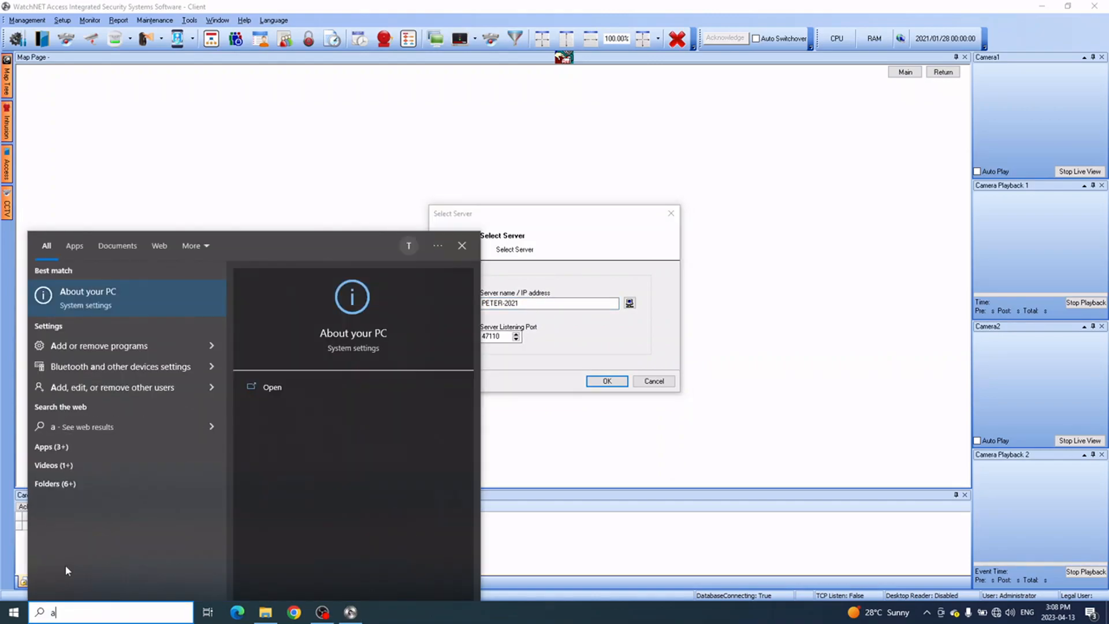
pyautogui.click(112, 306)
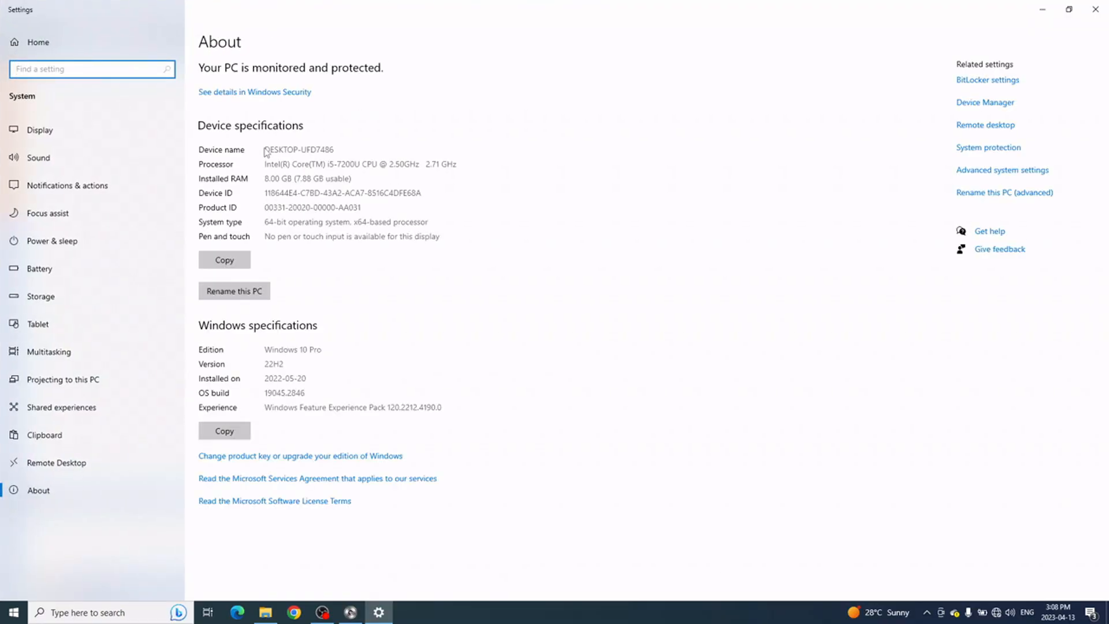
pyautogui.moveTo(266, 150); pyautogui.dragTo(335, 150)
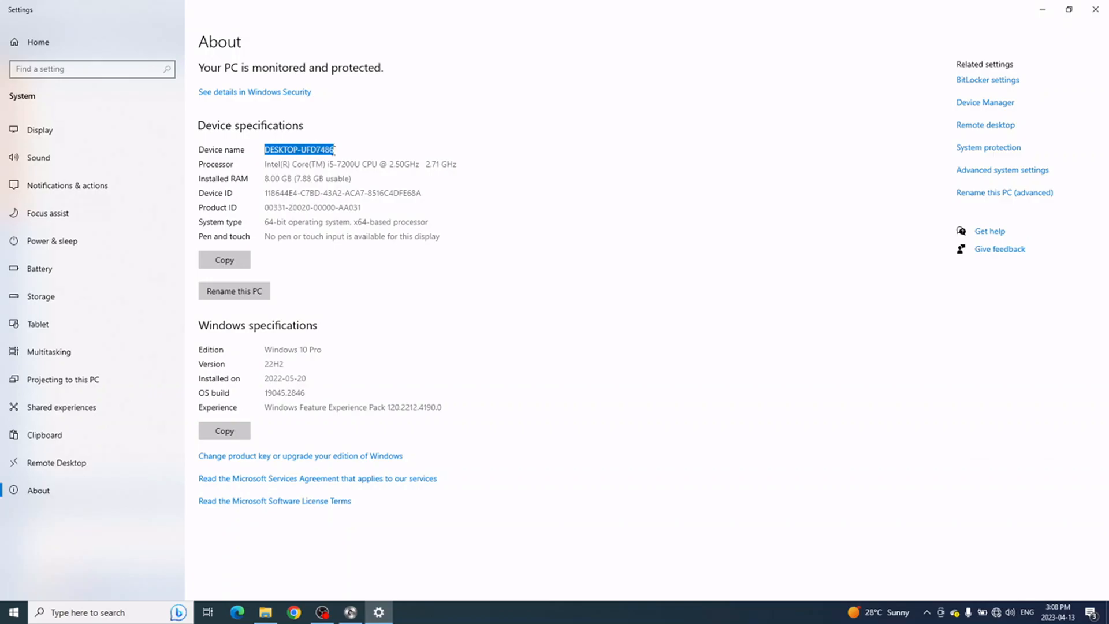
pyautogui.rightClick(333, 150)
pyautogui.click(347, 162)
# Return to WatchNET Access, set the server name to DESKTOP-UFD7486, and accept the software restart.
pyautogui.click(1042, 9)
pyautogui.moveTo(470, 303); pyautogui.dragTo(408, 307)
pyautogui.hotkey('ctrl', 'v')
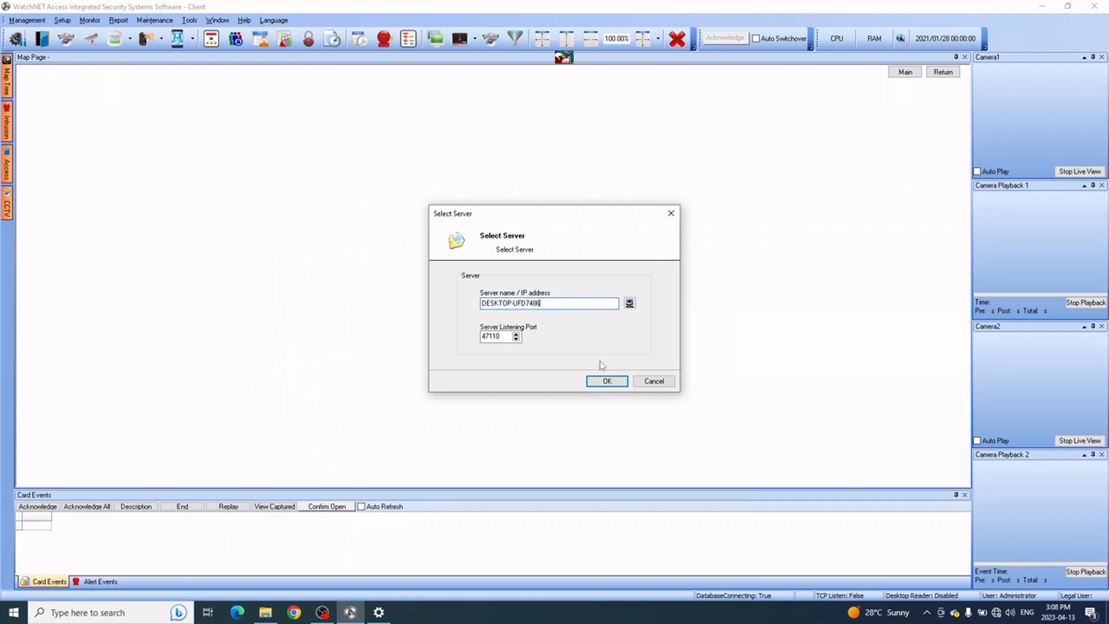
pyautogui.click(606, 381)
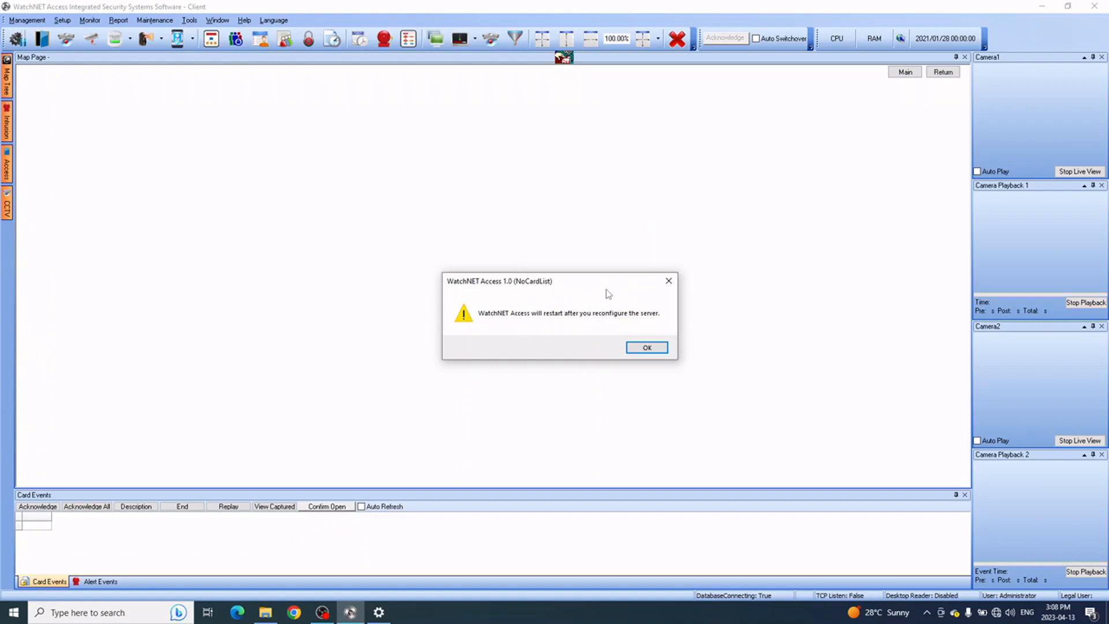
pyautogui.click(641, 347)
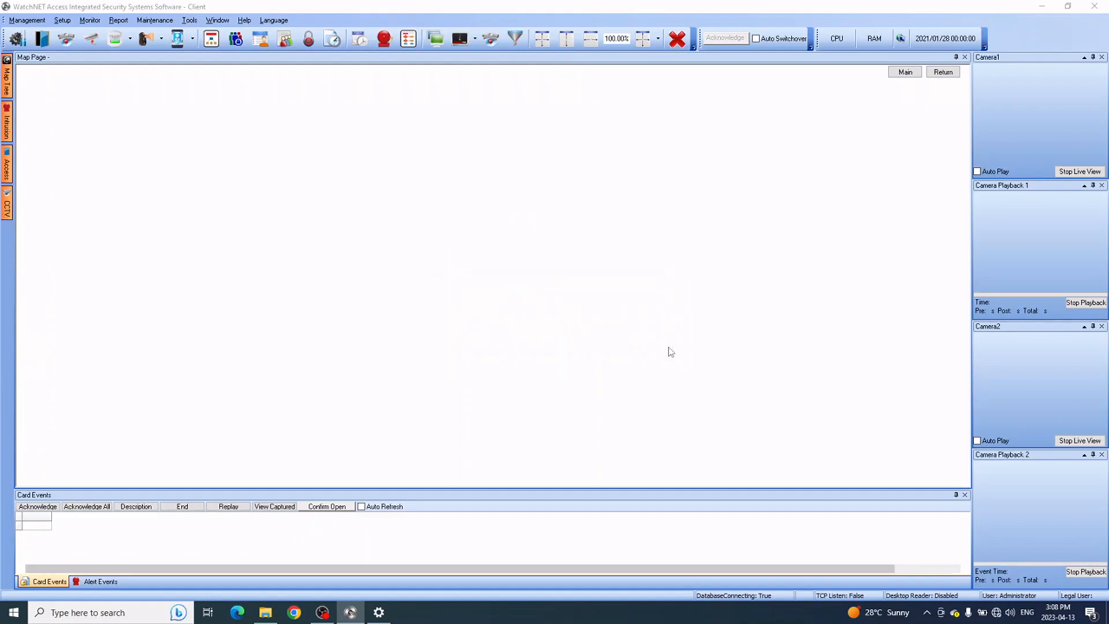